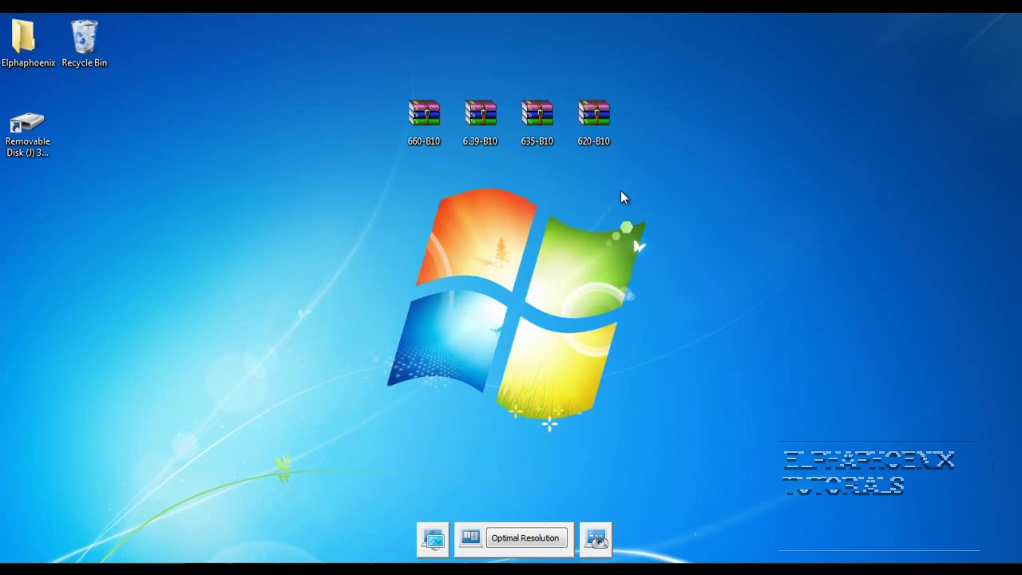
left_click_drag(618, 172, 511, 138)
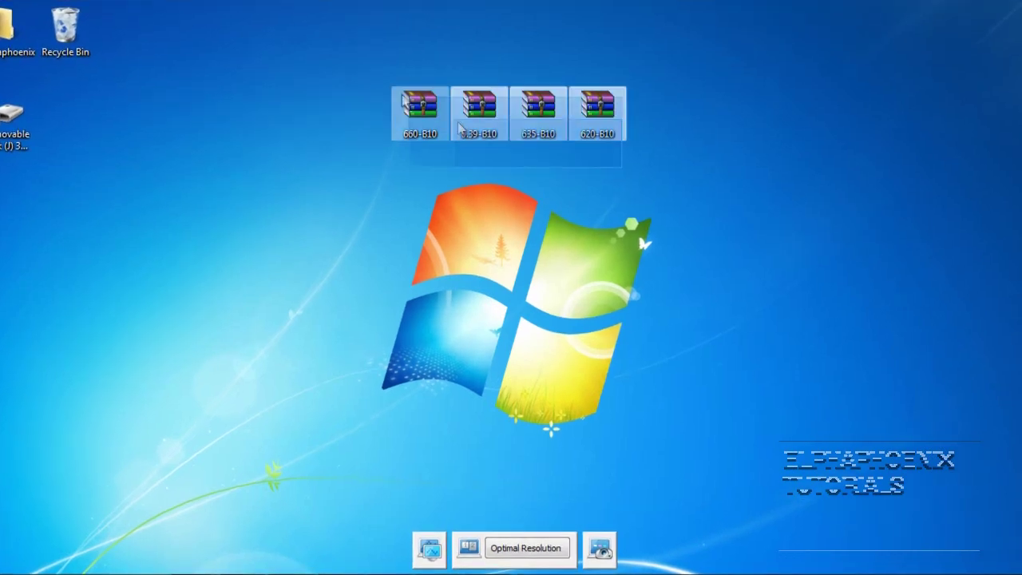
left_click(510, 137)
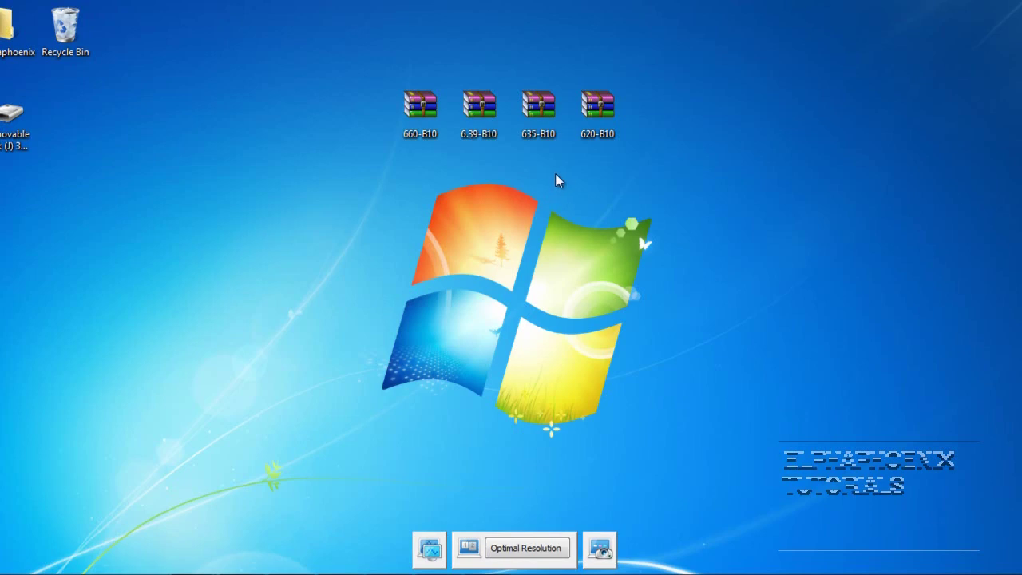
left_click(426, 99)
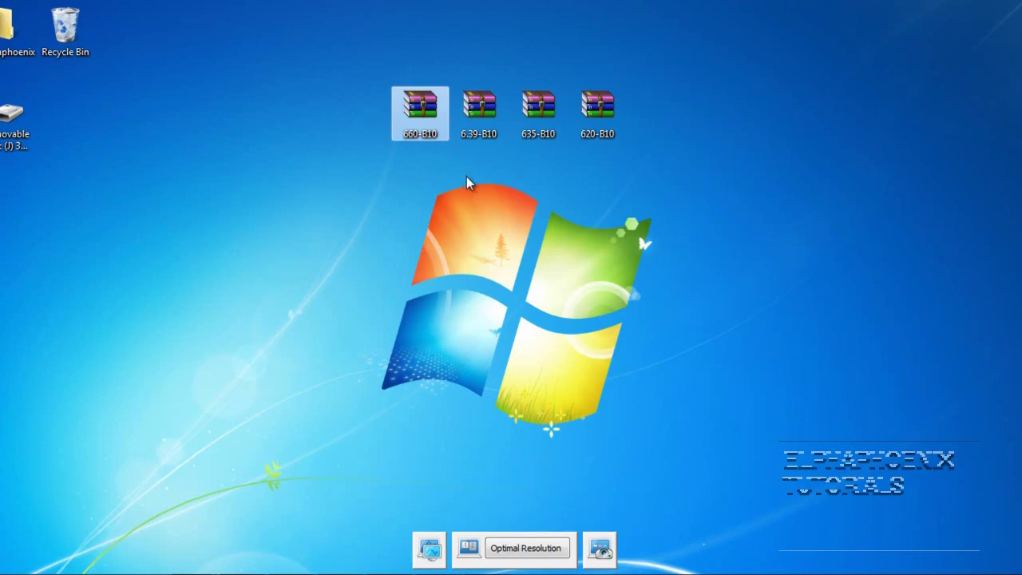
left_click(522, 198)
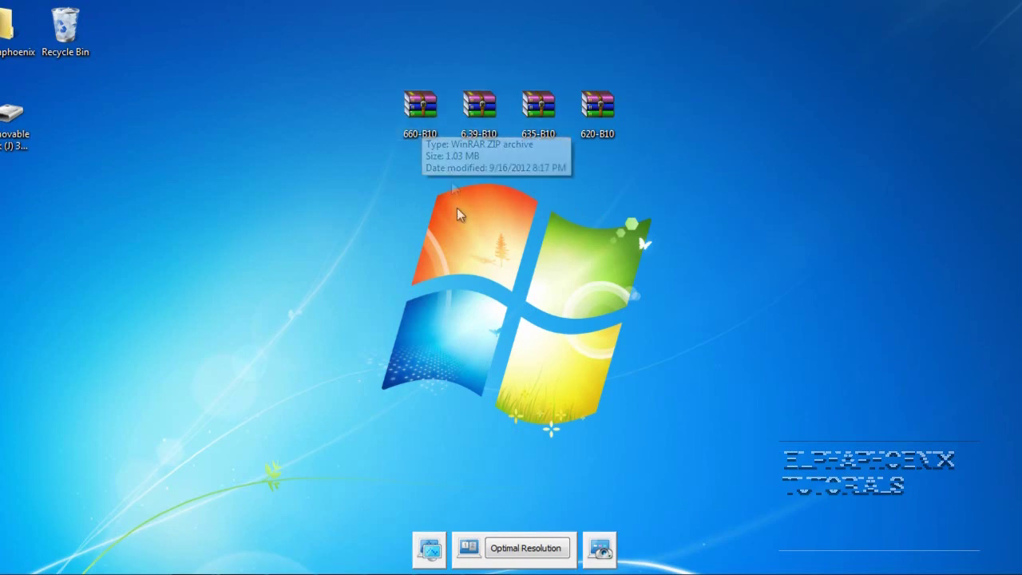
Step: Move the 620-B10 archive below the row of other archives on the desktop
left_click_drag(622, 131, 504, 214)
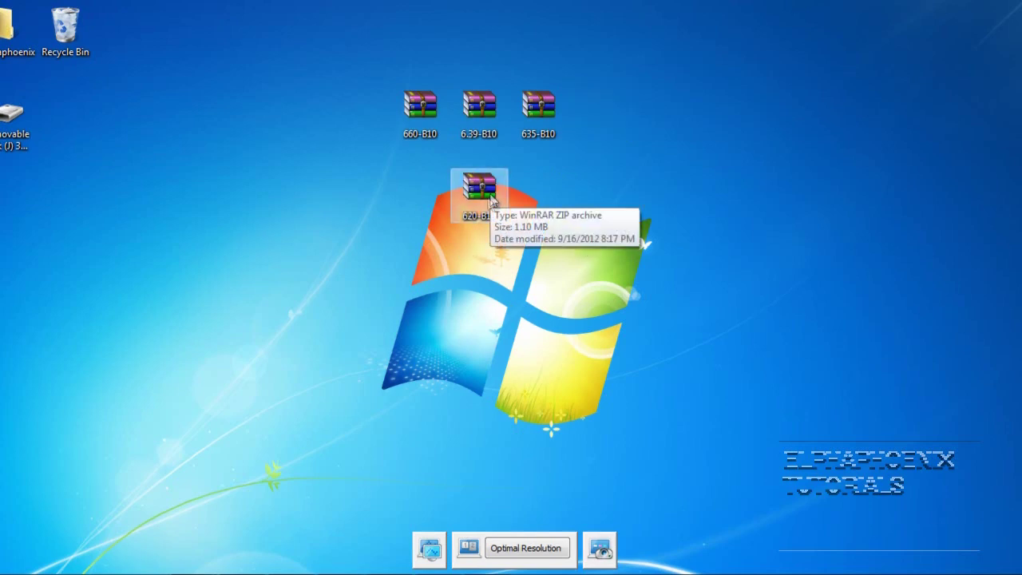
left_click_drag(415, 162, 598, 272)
left_click(596, 272)
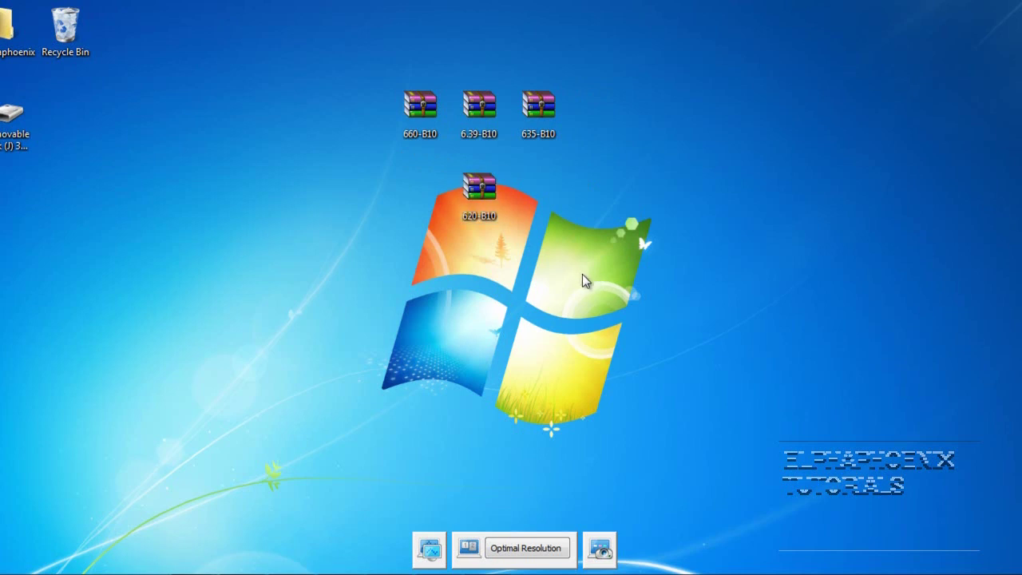
Step: Open the 620-B10 archive in WinRAR, then narrow its window and place it clear of the desktop archives
left_click_drag(364, 78, 368, 116)
double_click(493, 188)
left_click_drag(487, 26, 501, 46)
left_click_drag(967, 216, 408, 219)
left_click_drag(294, 49, 862, 32)
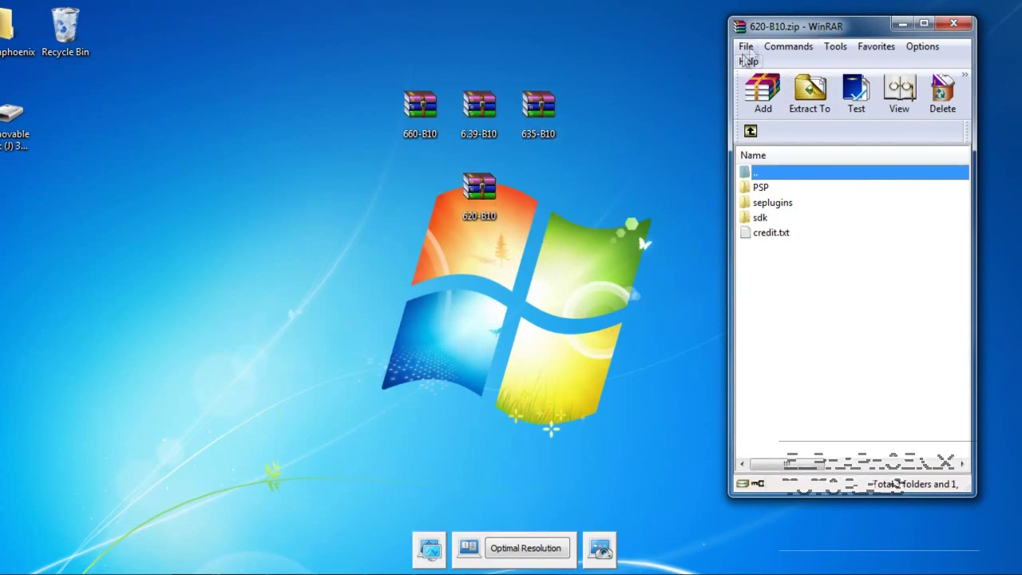
left_click_drag(788, 27, 710, 22)
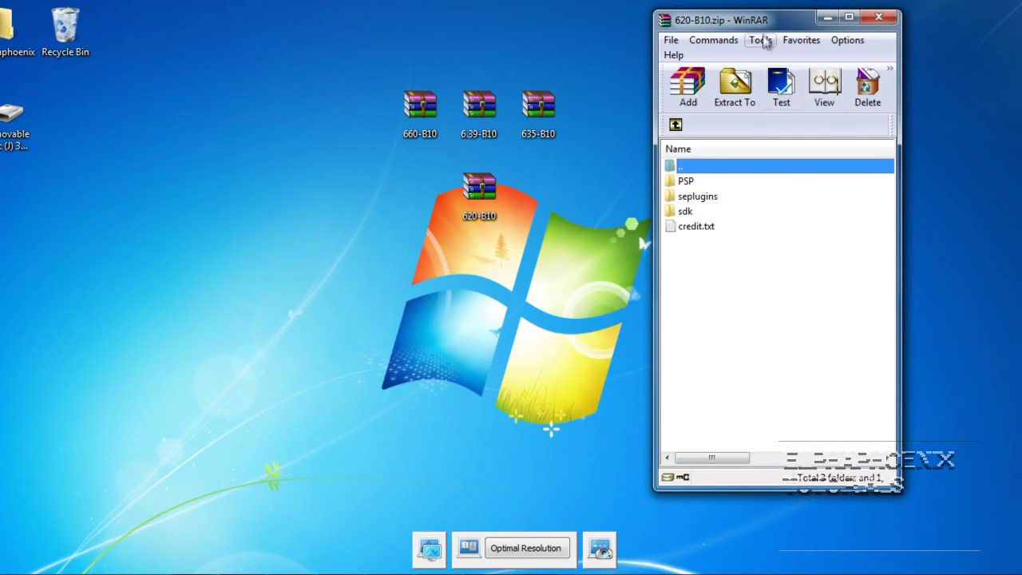
left_click_drag(763, 24, 719, 38)
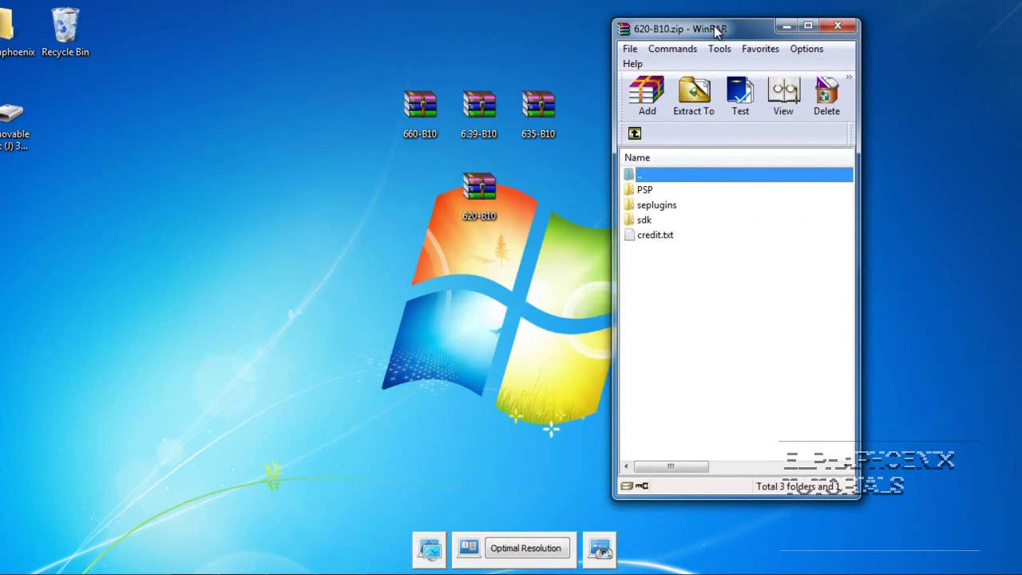
left_click_drag(716, 30, 827, 22)
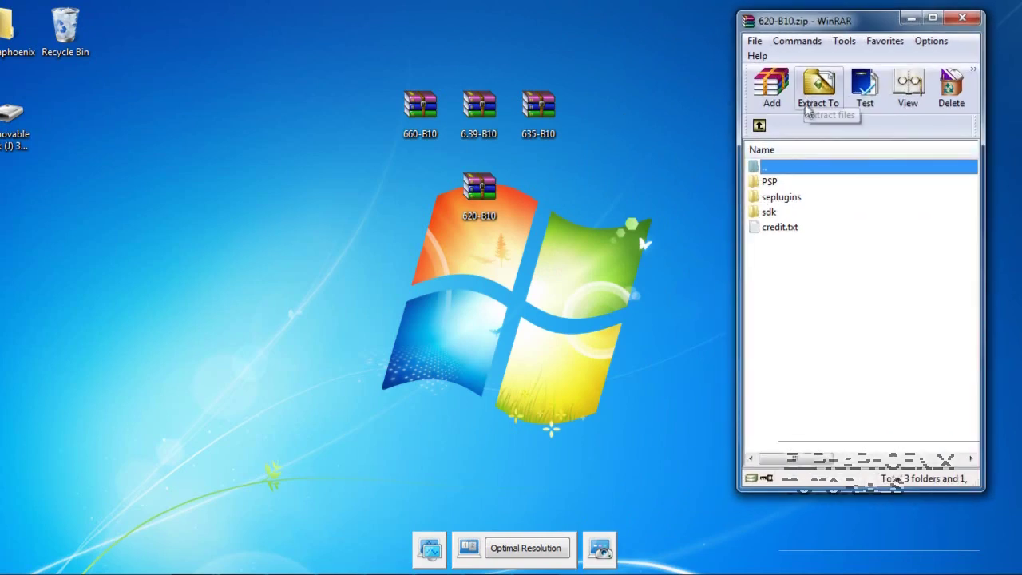
Step: Go through the archive's top-level entries: PSP, seplugins, sdk and credit.txt
mouse_move(789, 183)
left_mouse_down()
mouse_move(781, 222)
mouse_move(786, 182)
left_mouse_up()
left_click(790, 198)
left_click(789, 214)
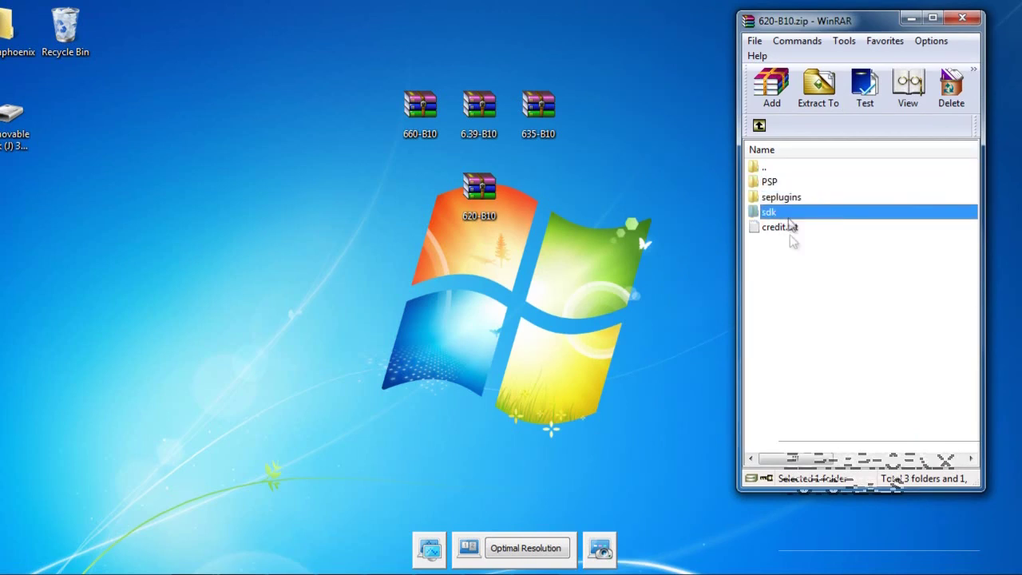
left_click(783, 229)
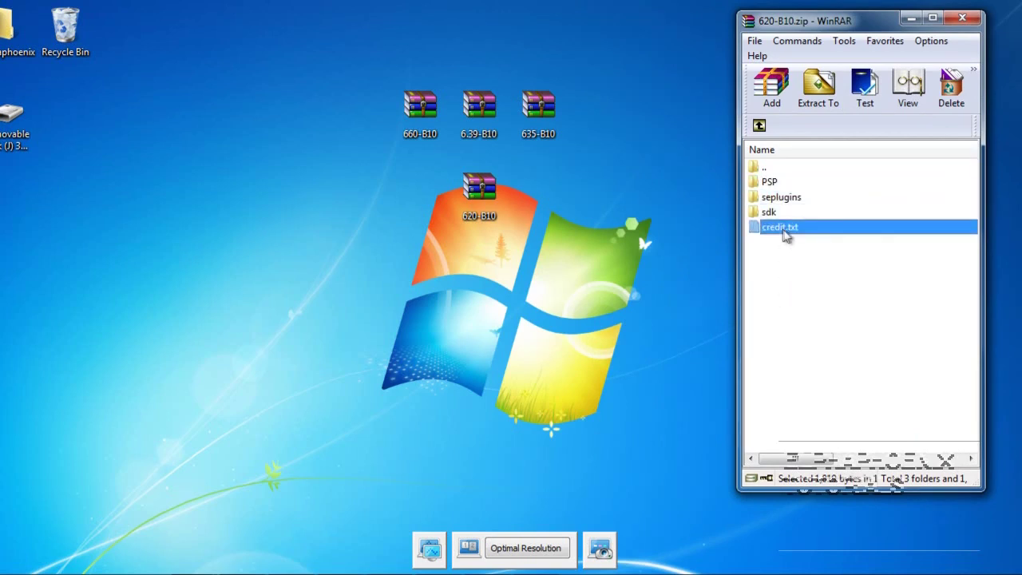
left_click(786, 183)
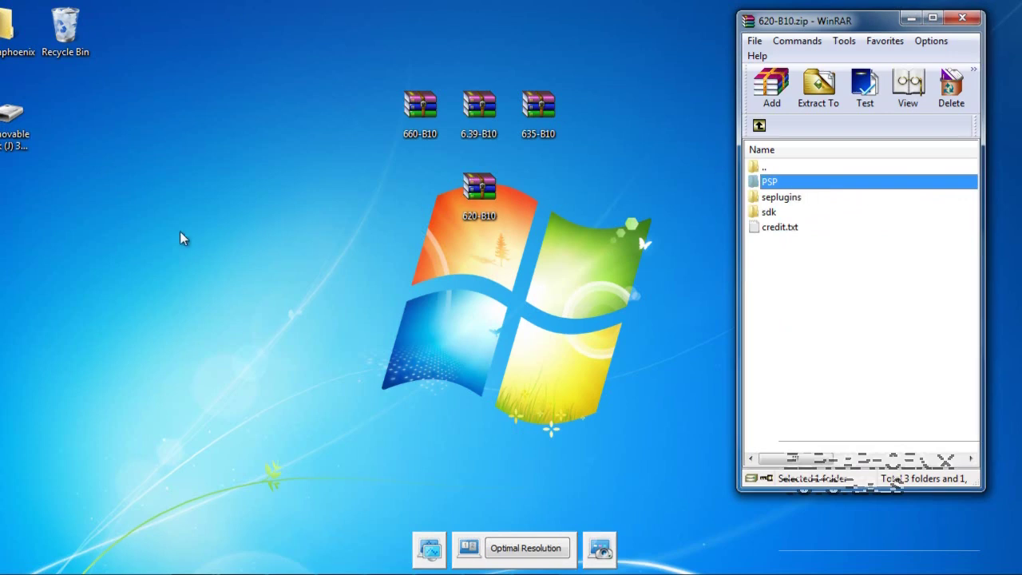
Step: Open Removable Disk (J) from the desktop and arrange its window next to the archive window
double_click(11, 116)
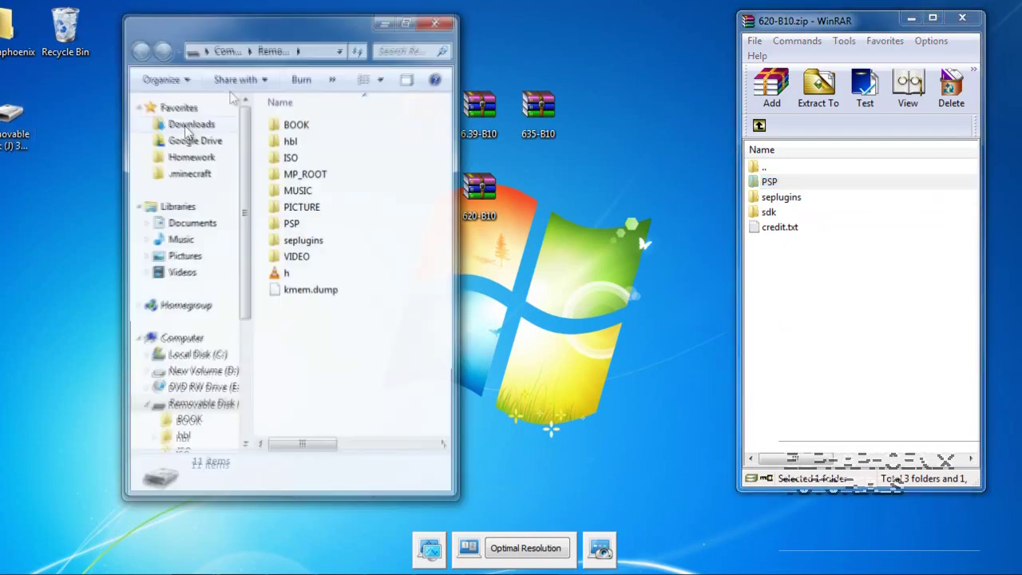
left_click_drag(243, 29, 473, 17)
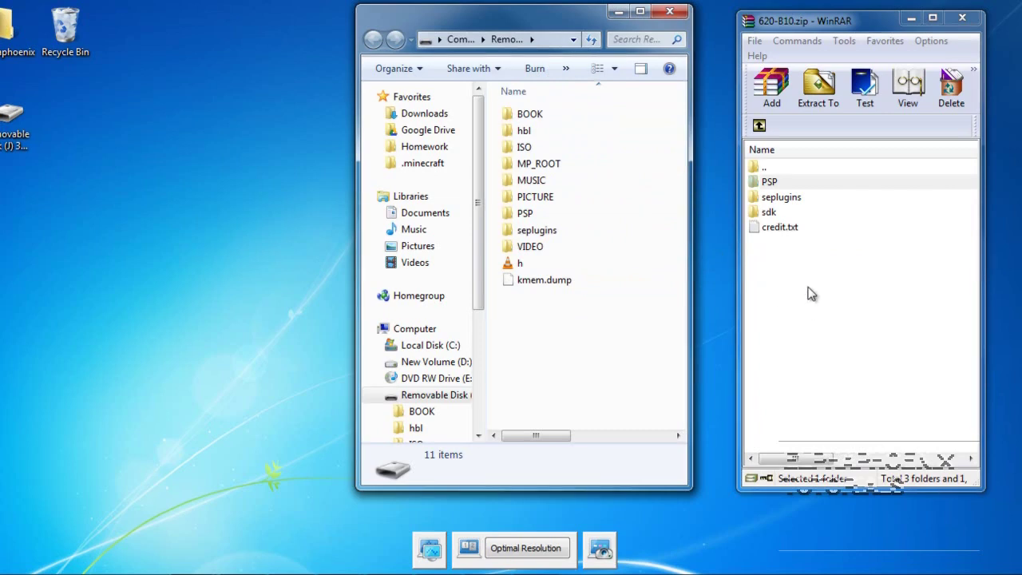
left_click(786, 182)
left_click(786, 182)
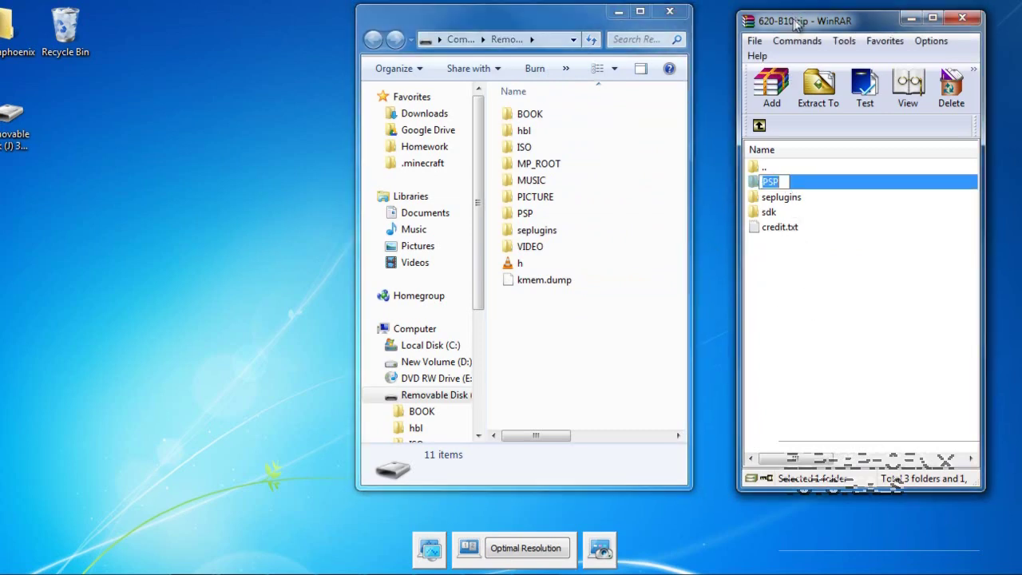
left_click_drag(796, 24, 804, 18)
left_click(813, 182)
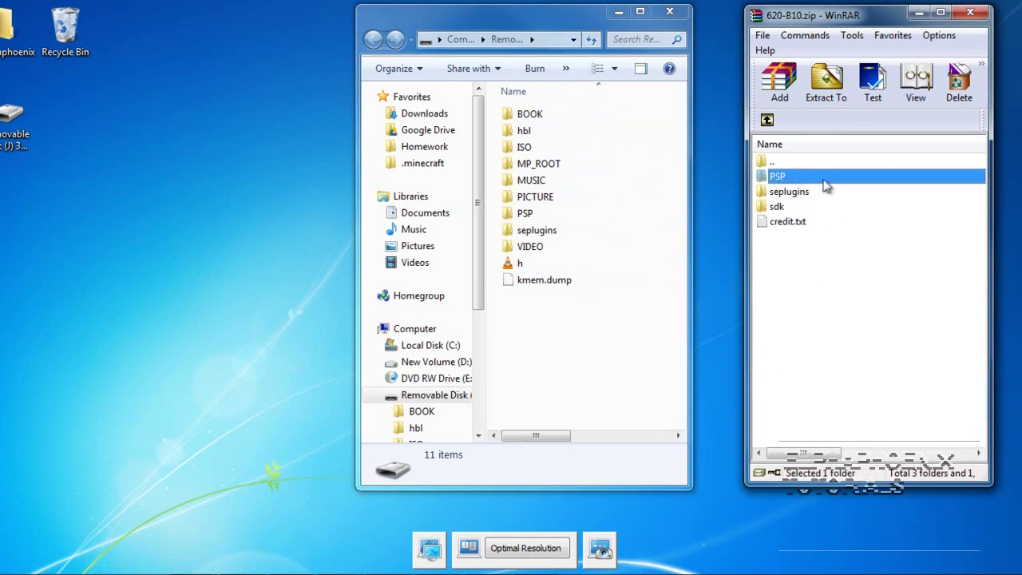
Step: Extract the archive's PSP folder to the root of the removable disk, merging folders and replacing the existing files for all conflicts
left_click_drag(828, 182, 623, 321)
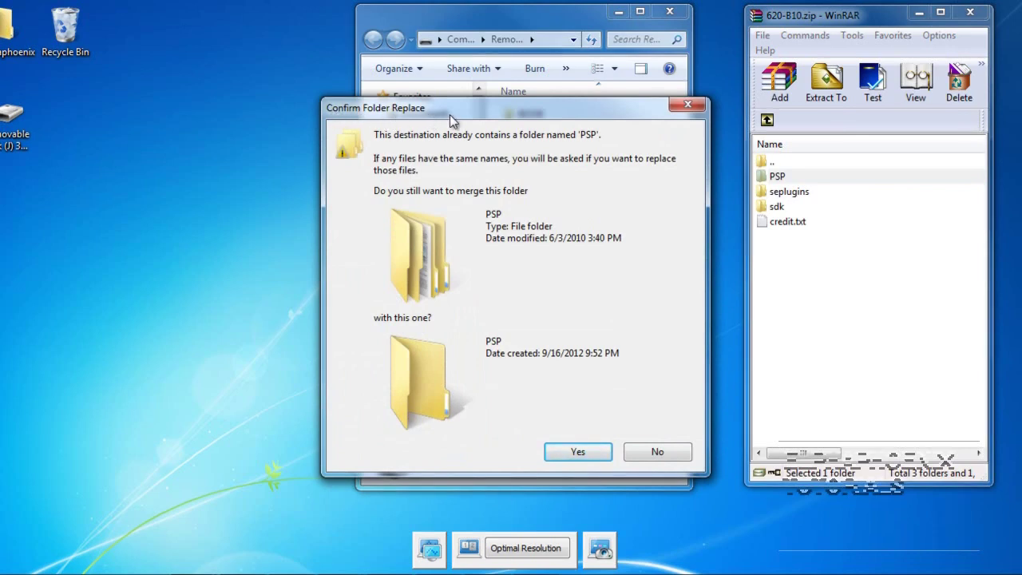
left_click(582, 452)
left_click(510, 439)
left_click(512, 440)
left_click(510, 441)
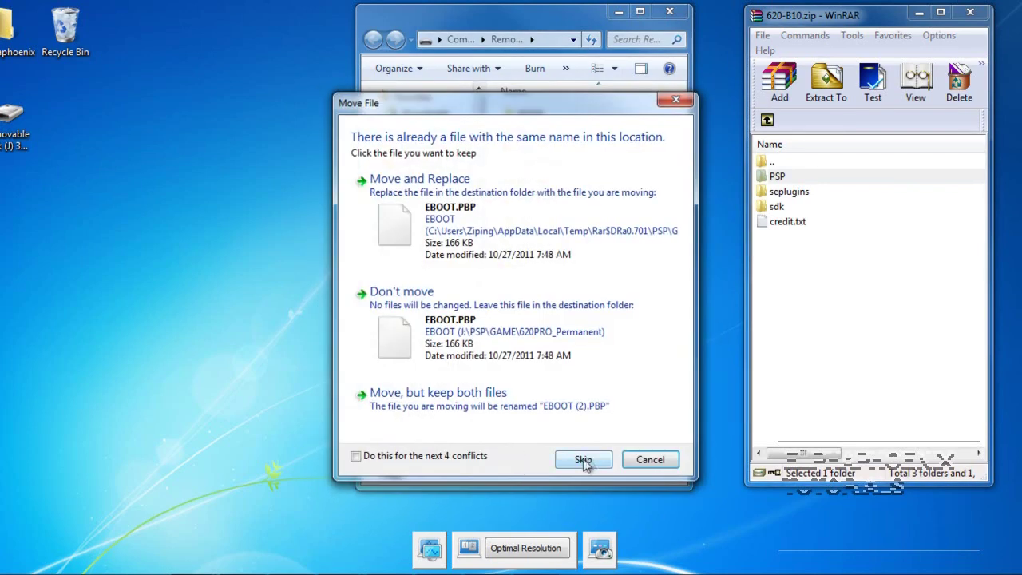
left_click(475, 208)
left_click(524, 253)
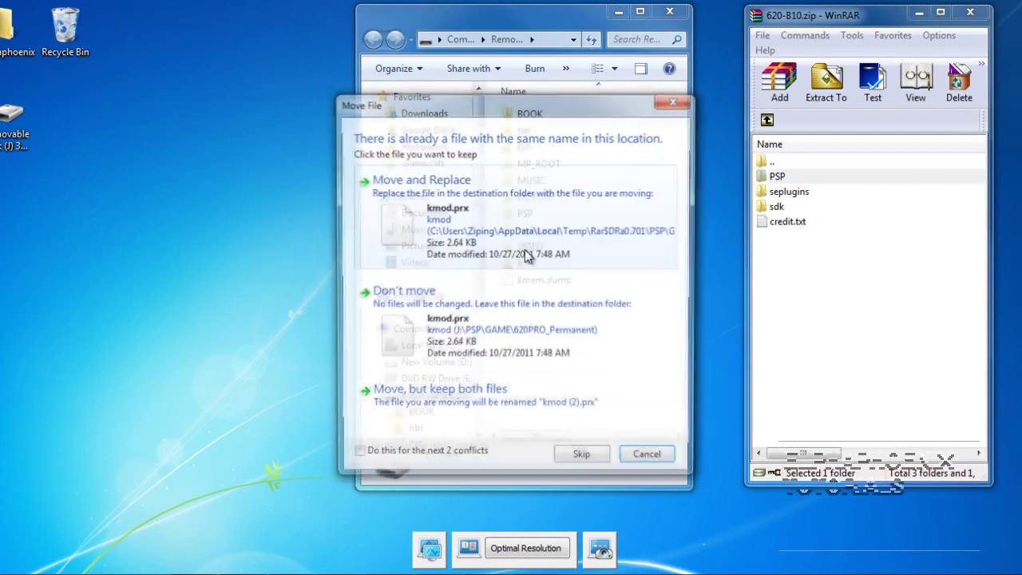
left_click(530, 255)
left_click(527, 251)
left_click(423, 456)
left_click(505, 236)
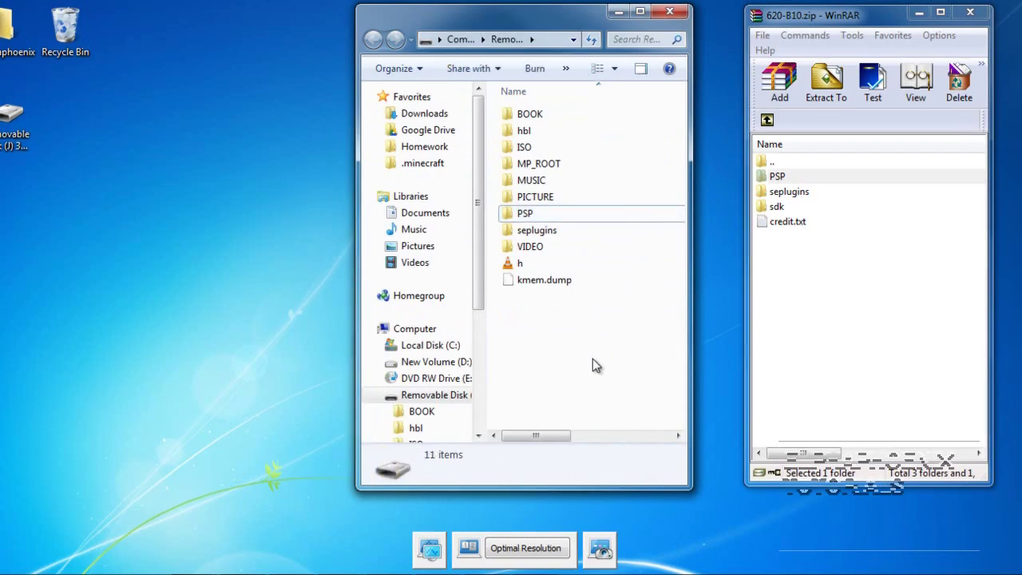
left_click(805, 177)
left_click(548, 333)
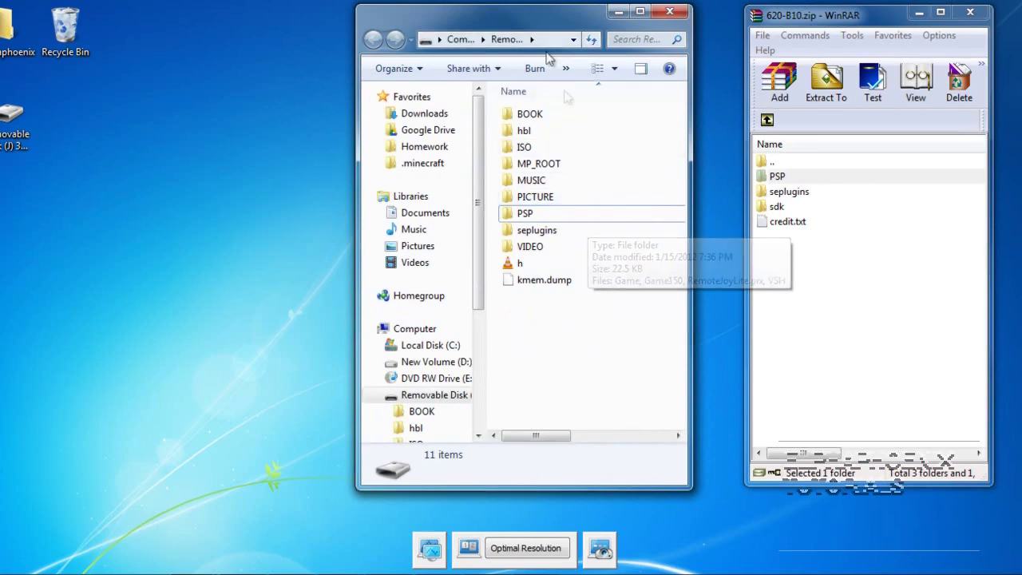
left_click_drag(534, 26, 339, 31)
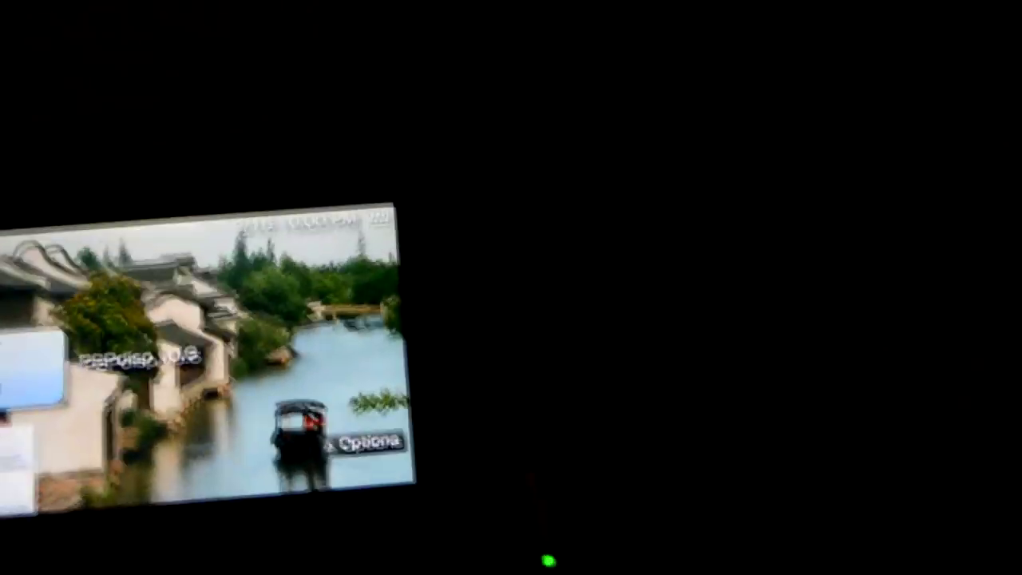
key("Down")
key("Down")
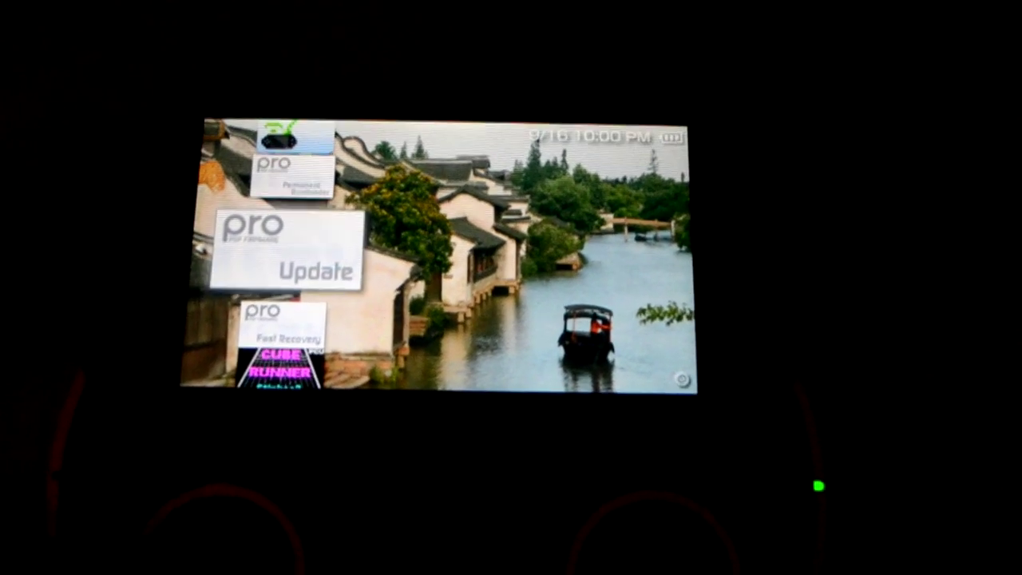